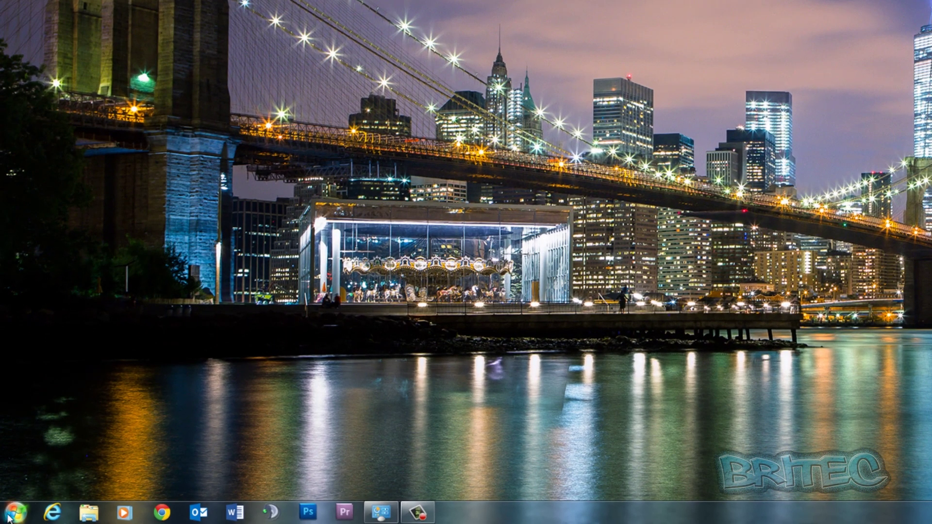
Step: Open Programs and Features from the Start menu's Control Panel to list installed software
{"action": "left_click", "coordinate": [7, 519]}
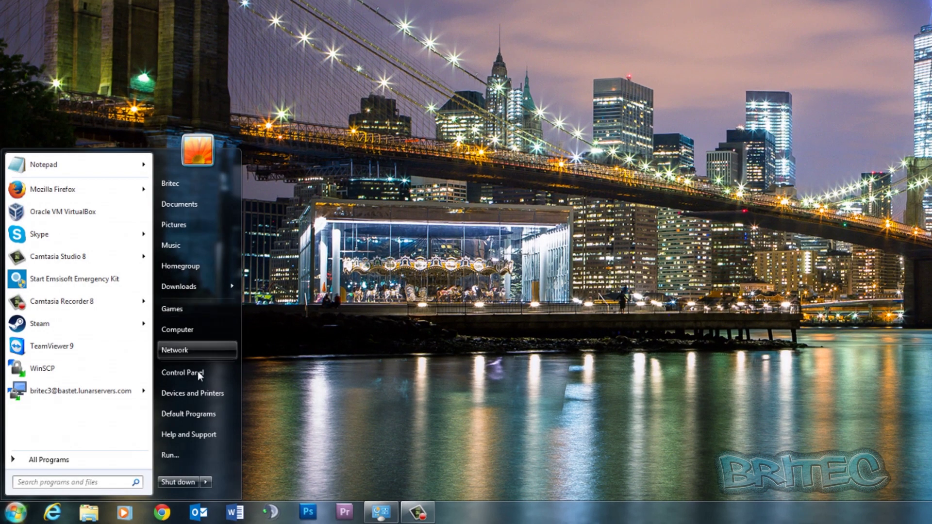
{"action": "left_click", "coordinate": [184, 373]}
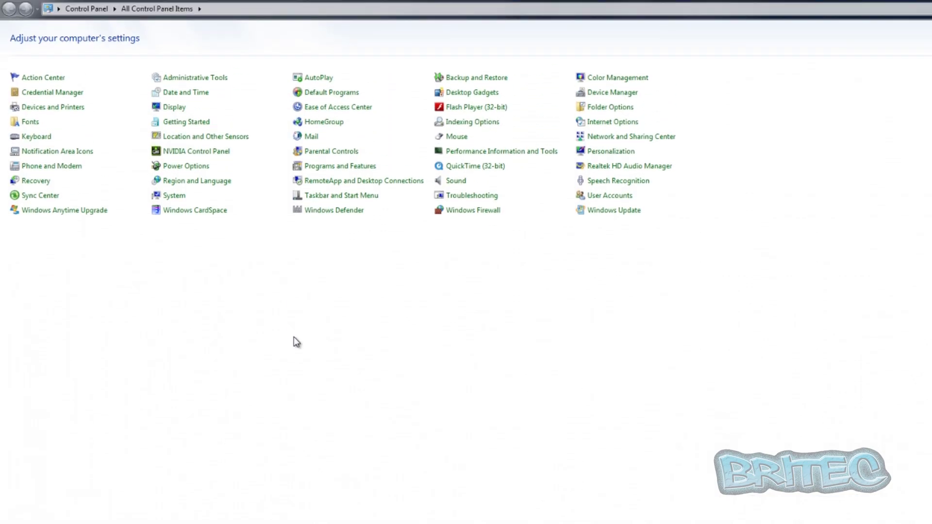
{"action": "left_click", "coordinate": [348, 31]}
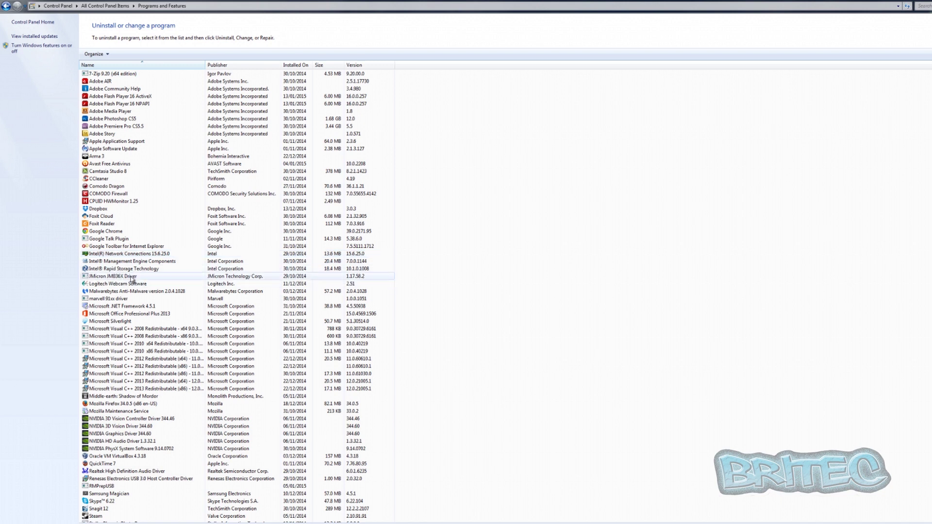
Step: Uninstall the Marvell 91xx driver, running its uninstaller wizard through to Finish
{"action": "left_click", "coordinate": [112, 299]}
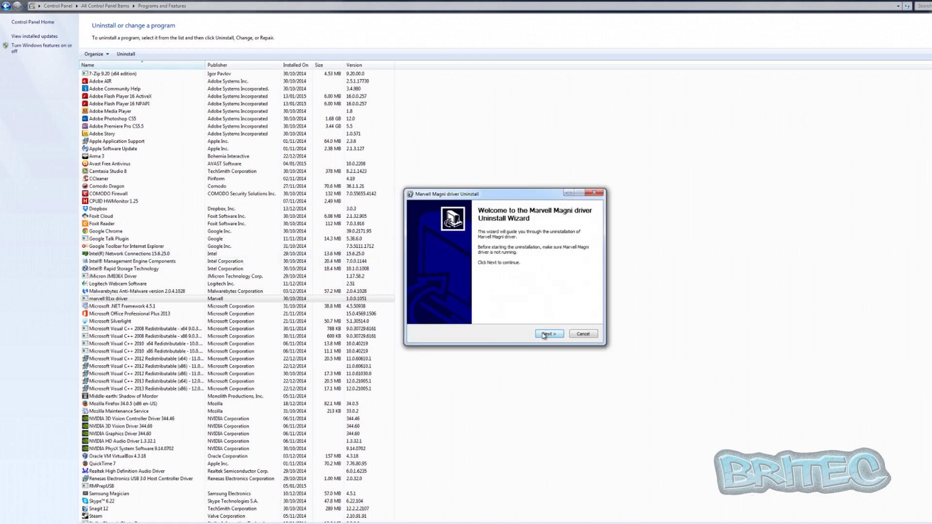
{"action": "left_click", "coordinate": [543, 335]}
{"action": "left_click", "coordinate": [544, 335]}
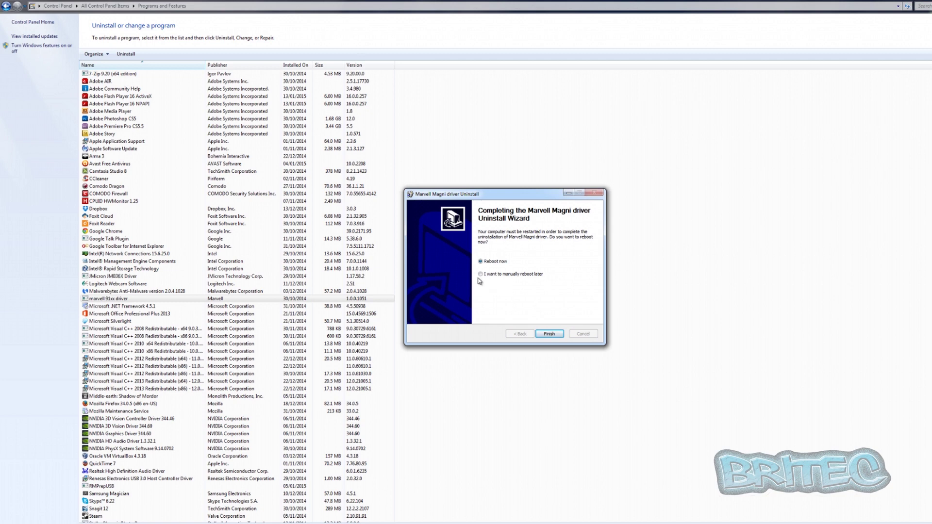
{"action": "left_click", "coordinate": [549, 334]}
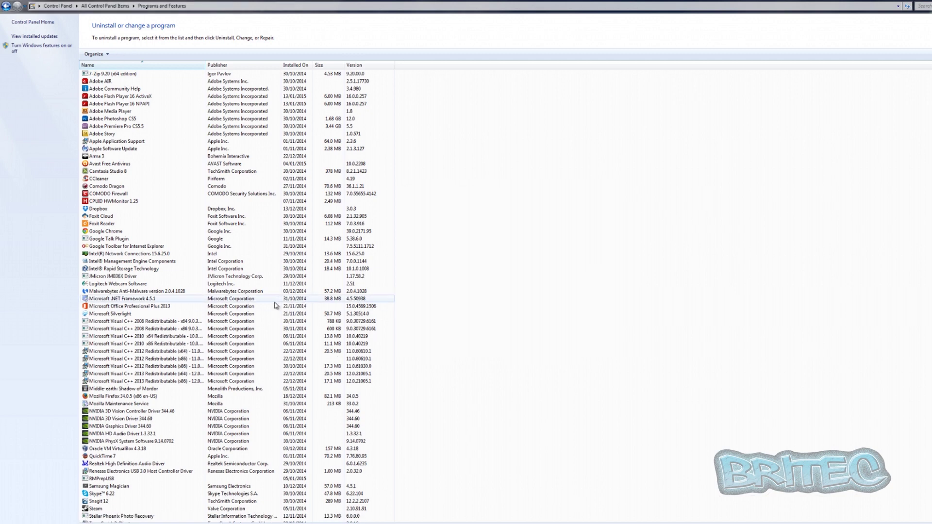
Step: Uninstall Intel(R) Network Connections 15.6.25.0, confirming removal of its network components
{"action": "left_click", "coordinate": [126, 254]}
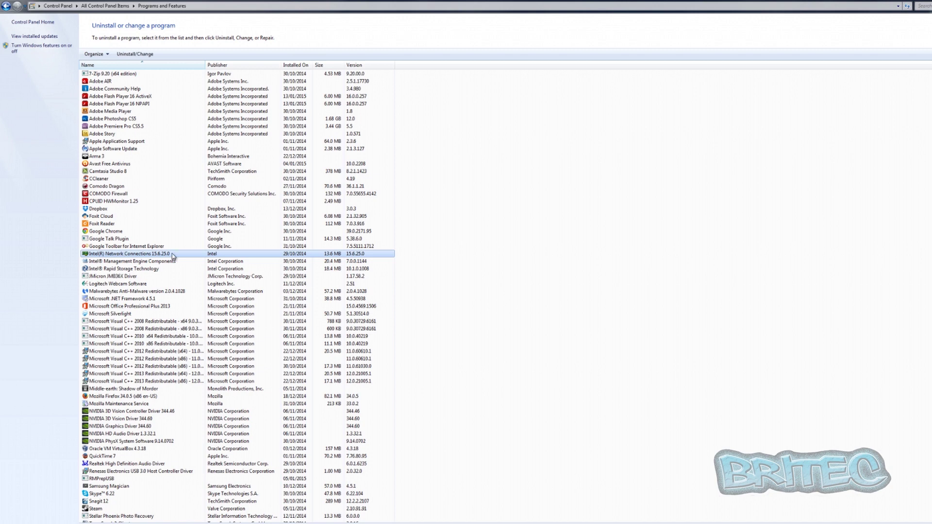
{"action": "left_click", "coordinate": [134, 54]}
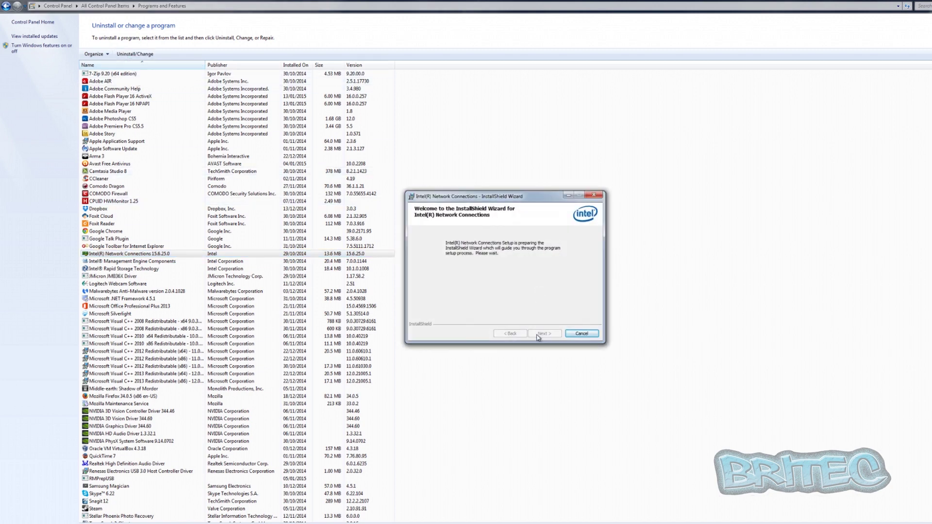
{"action": "left_click", "coordinate": [546, 334]}
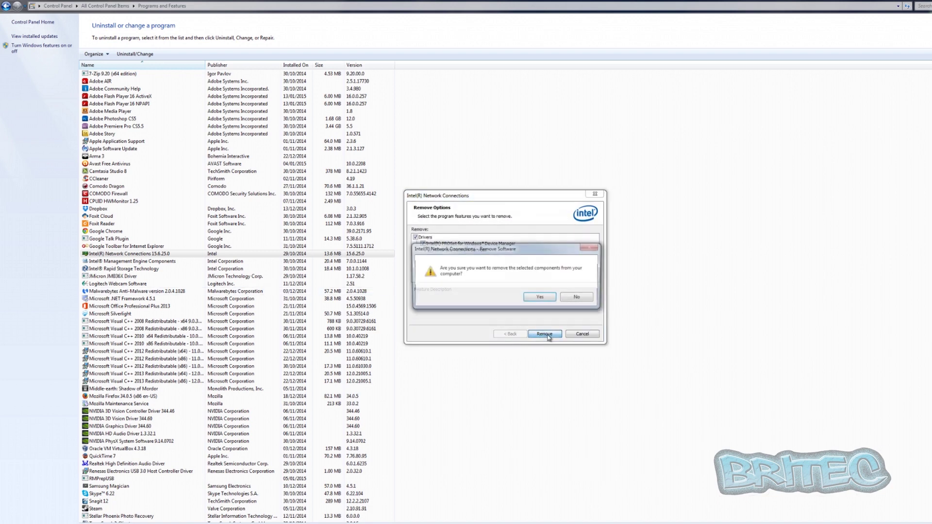
{"action": "left_click", "coordinate": [539, 298]}
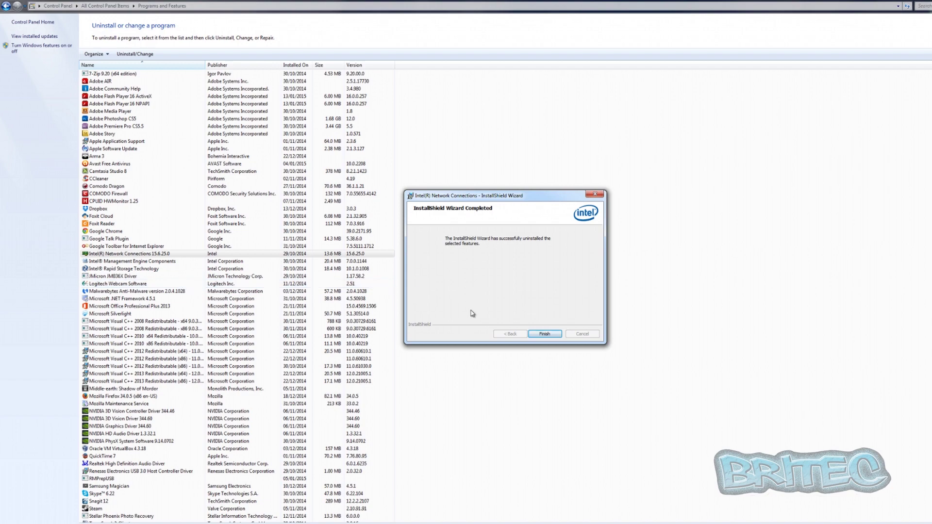
{"action": "left_click", "coordinate": [545, 334]}
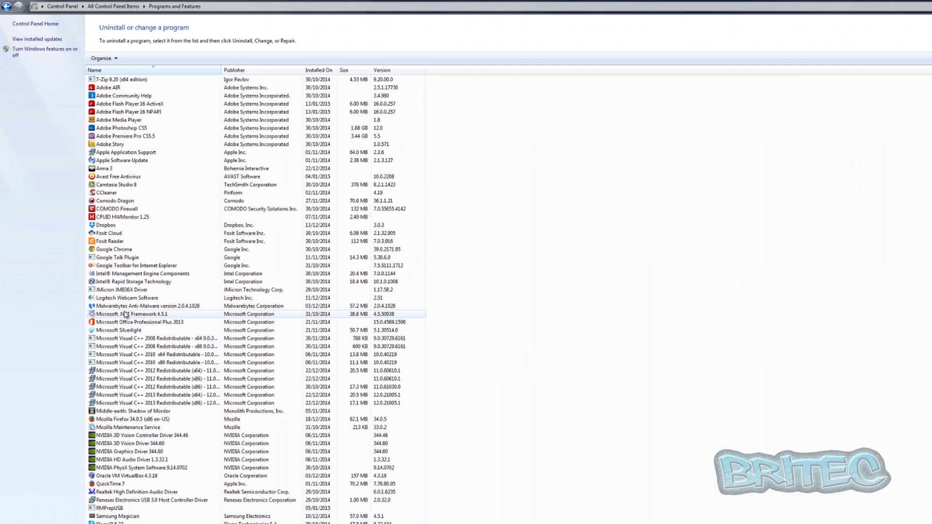
Step: Uninstall the JMicron JMB36X Driver from the installed-programs list
{"action": "left_click", "coordinate": [122, 289]}
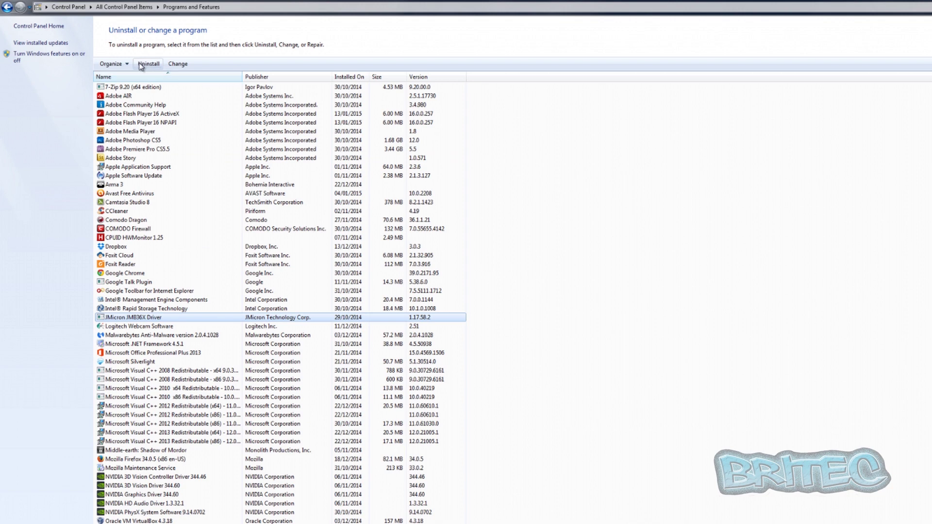
{"action": "left_click", "coordinate": [146, 64]}
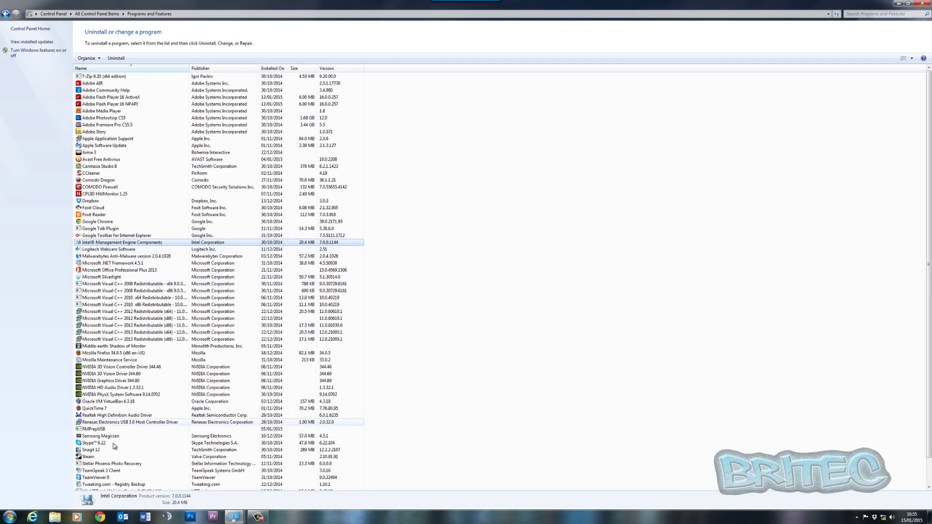
{"action": "left_click", "coordinate": [9, 517]}
Step: Open Device Manager from Computer Properties and inspect USB and Storage controllers, including the JMicron JMB36X Controller
{"action": "right_click", "coordinate": [123, 408]}
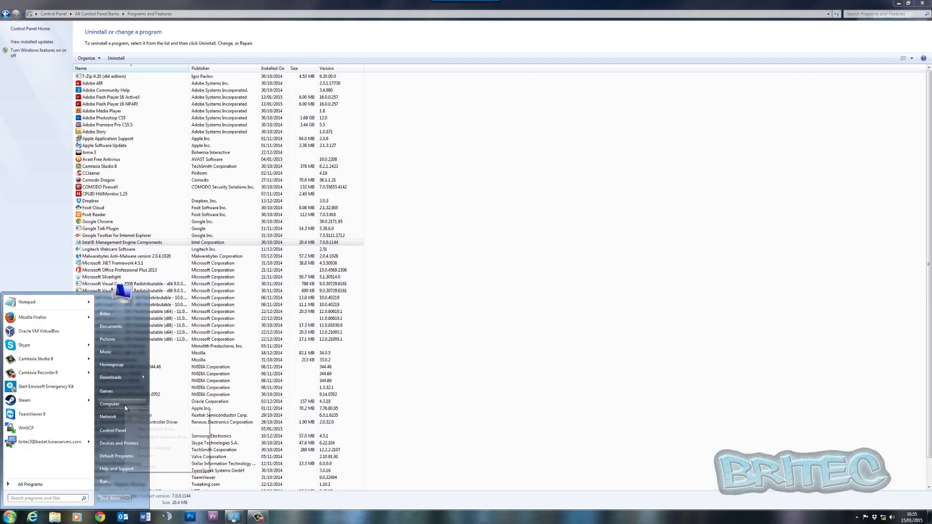
{"action": "left_click", "coordinate": [147, 467]}
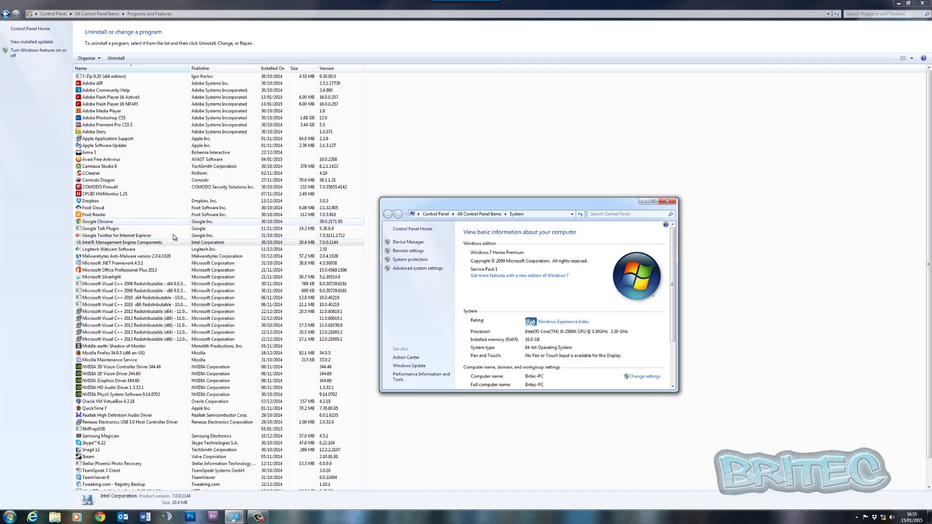
{"action": "left_click", "coordinate": [409, 242]}
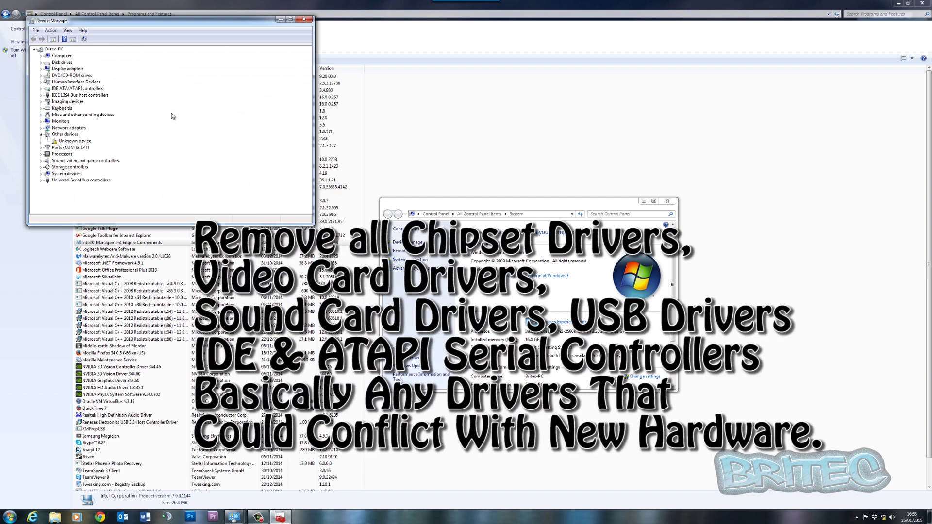
{"action": "left_click", "coordinate": [41, 181]}
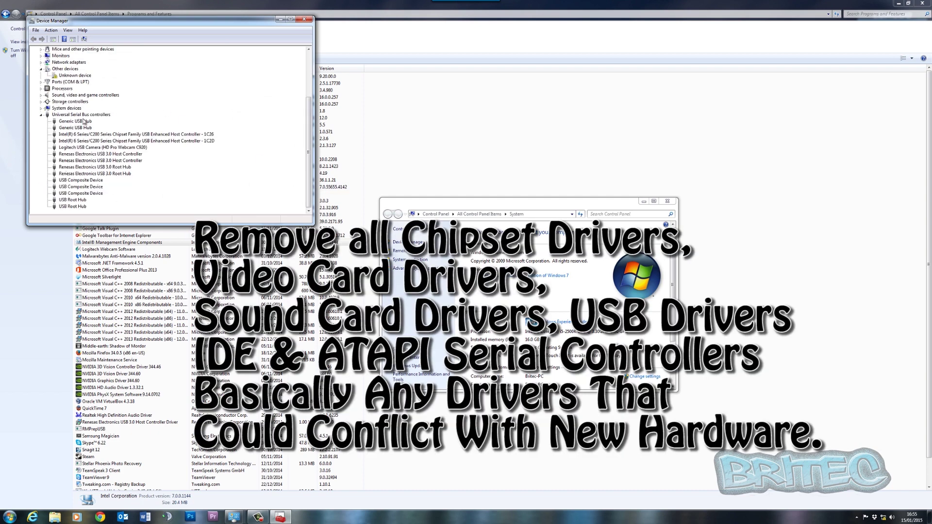
{"action": "scroll", "coordinate": [78, 176], "scroll_direction": "up", "scroll_amount": 2}
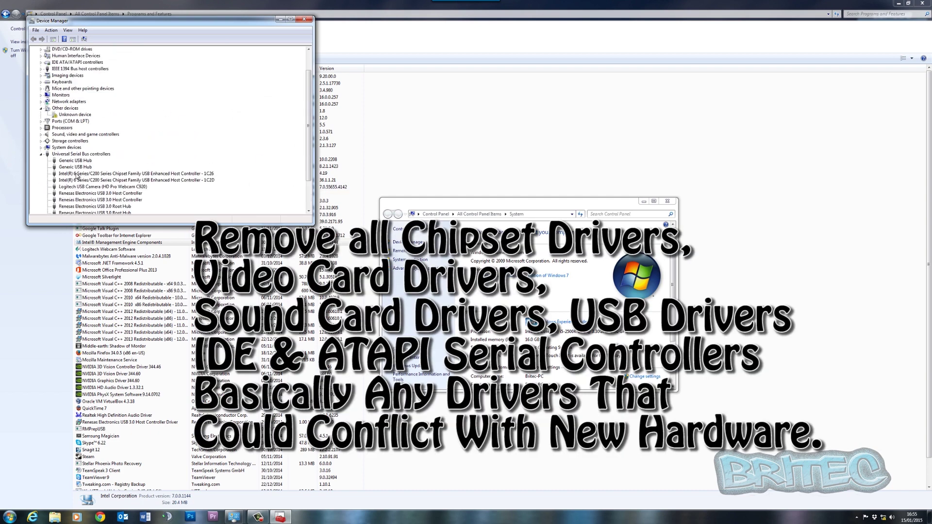
{"action": "left_click", "coordinate": [42, 140]}
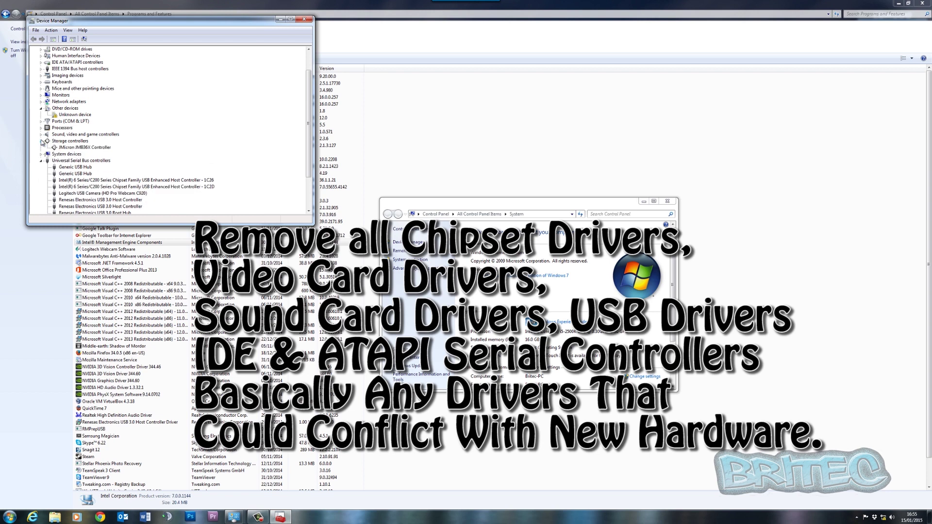
{"action": "left_click", "coordinate": [83, 148]}
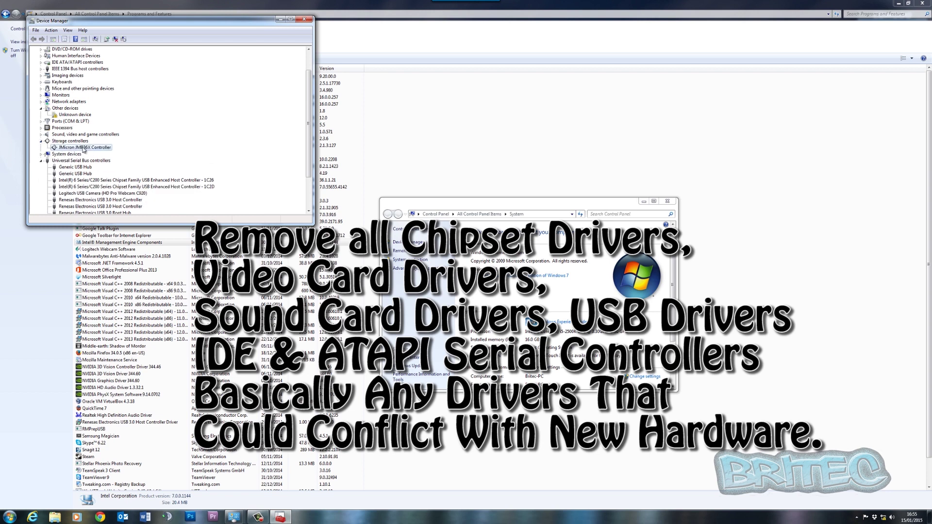
Step: Review the sound, network adapter and Human Interface Devices categories, then return to the programs list
{"action": "left_click", "coordinate": [41, 135]}
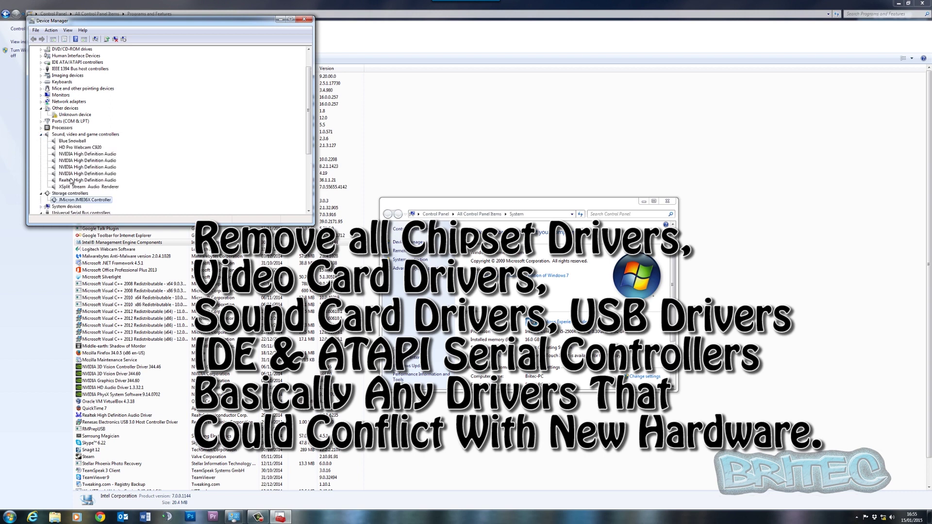
{"action": "left_click", "coordinate": [41, 134]}
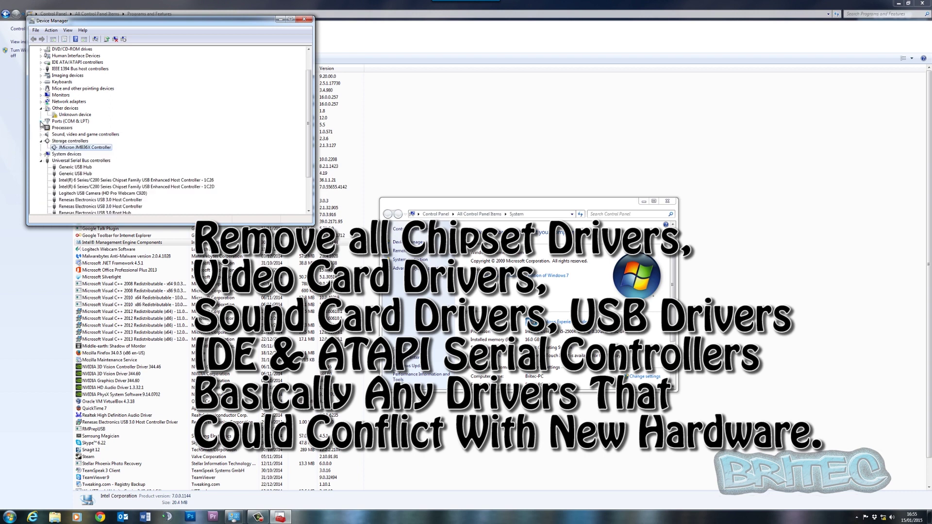
{"action": "left_click", "coordinate": [41, 102]}
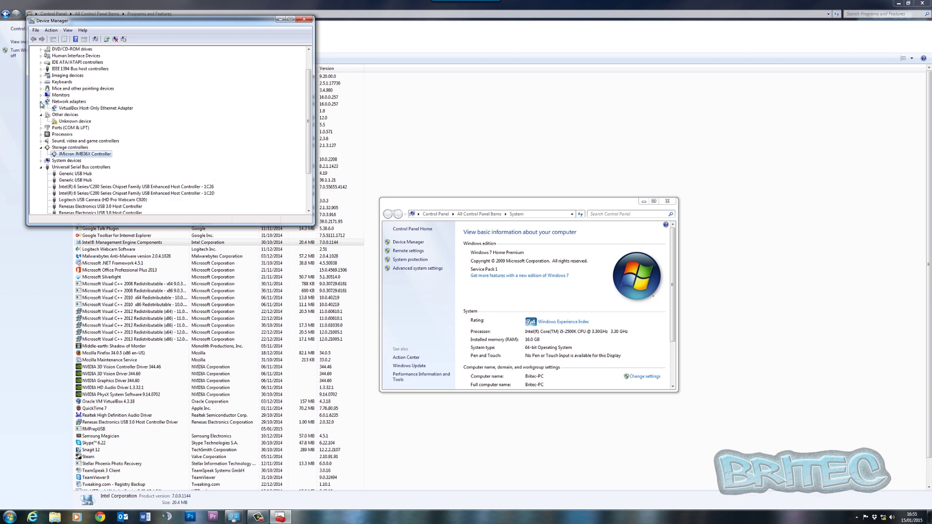
{"action": "left_click", "coordinate": [42, 102]}
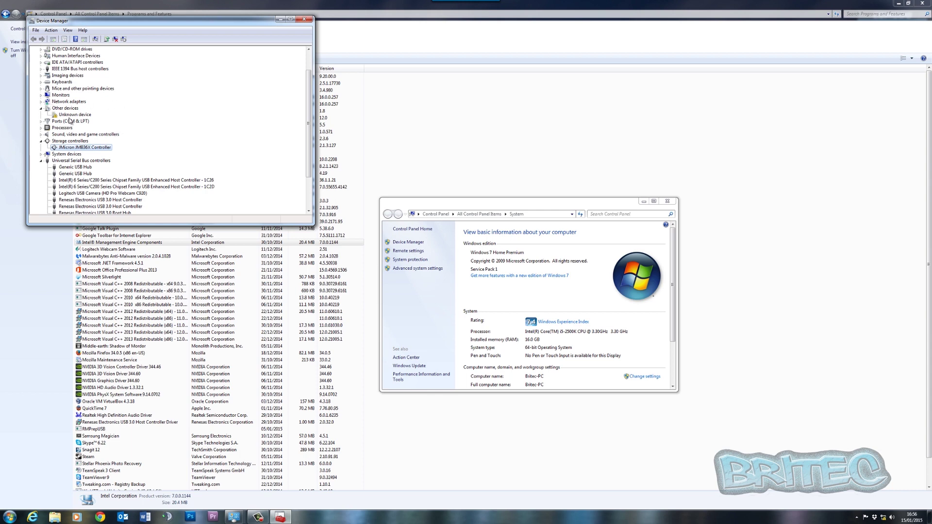
{"action": "left_click", "coordinate": [41, 55]}
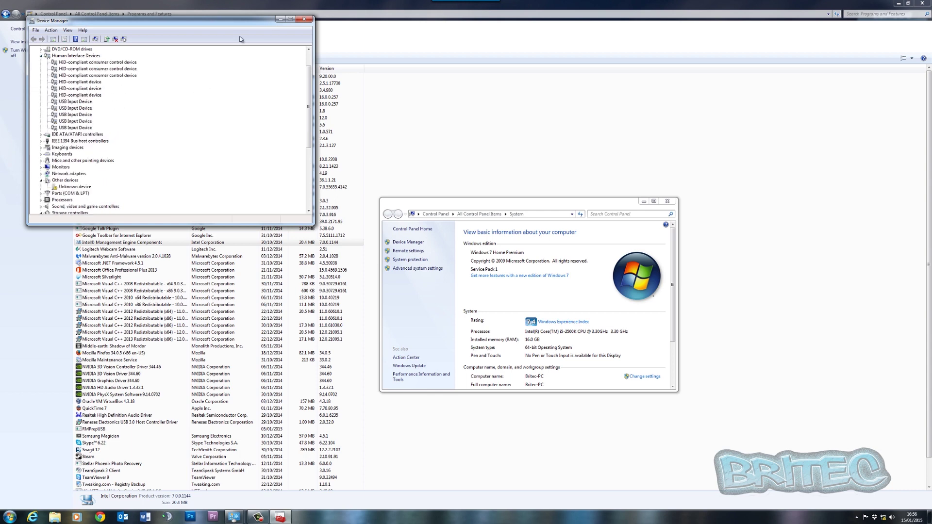
{"action": "left_click", "coordinate": [392, 247]}
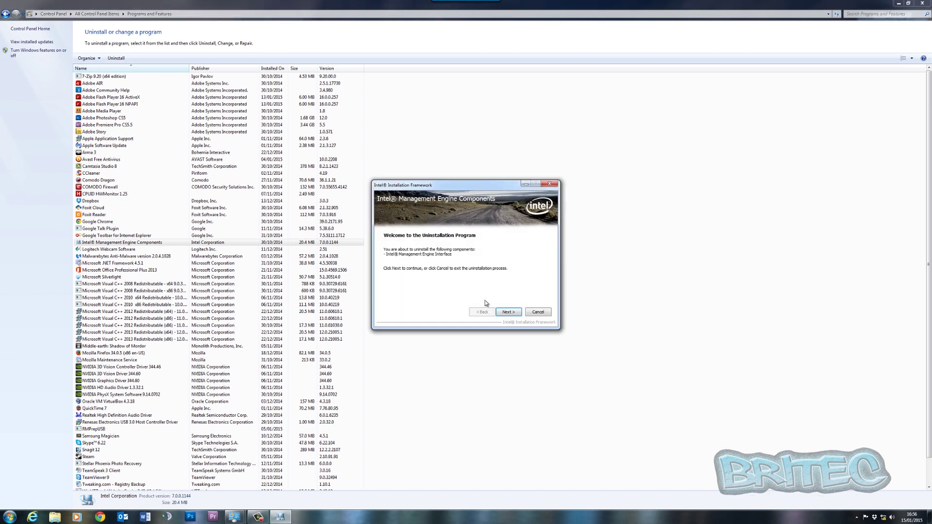
Step: Uninstall Intel Management Engine Components, choosing 'No, I will restart later'
{"action": "left_click", "coordinate": [509, 315]}
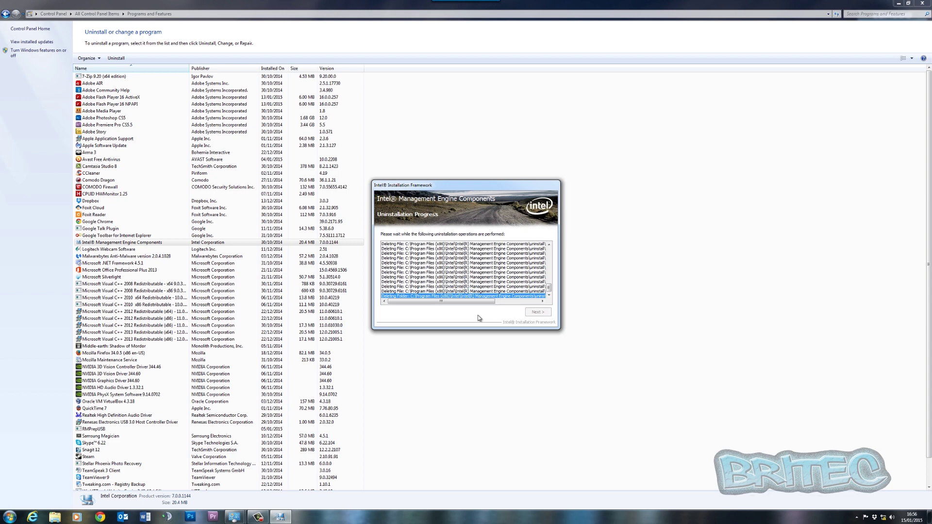
{"action": "left_click", "coordinate": [539, 313]}
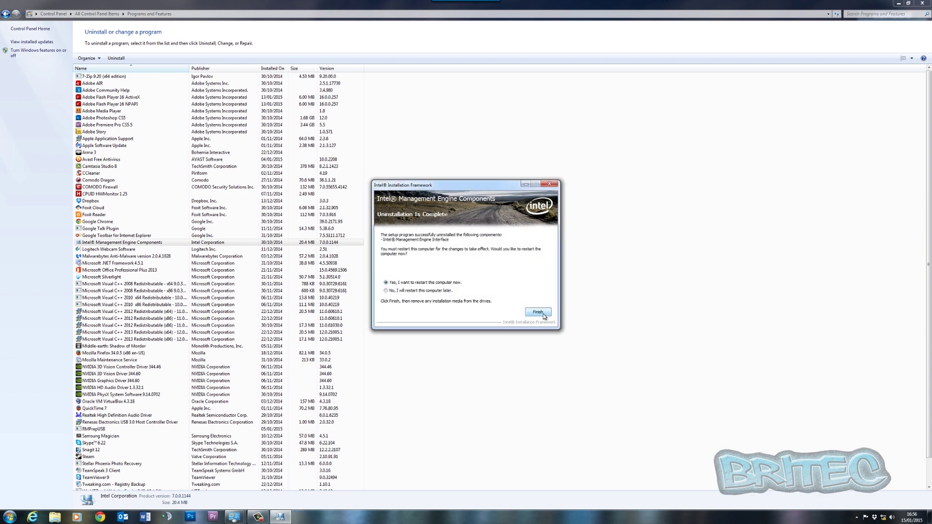
Step: Close the finished Intel uninstaller and uninstall NVIDIA PhysX System Software via the NVIDIA Uninstaller
{"action": "left_click", "coordinate": [539, 313]}
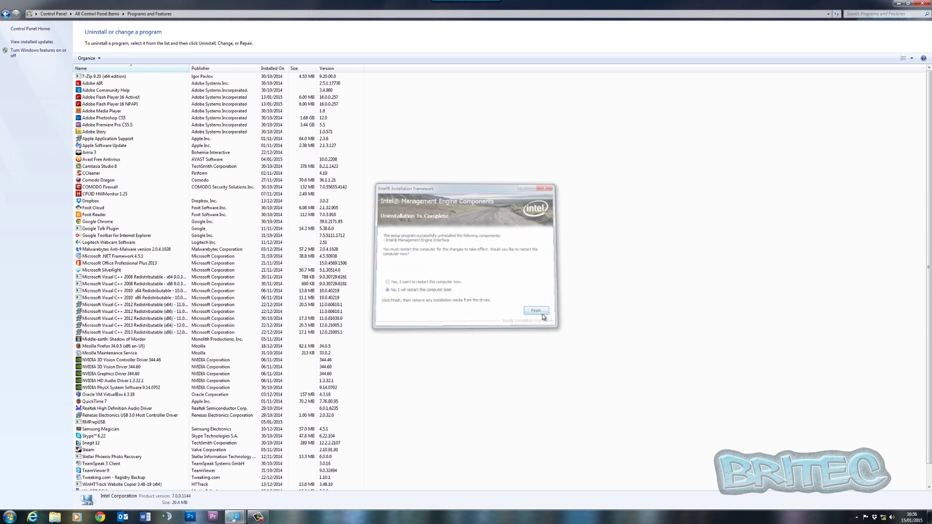
{"action": "left_click", "coordinate": [103, 387]}
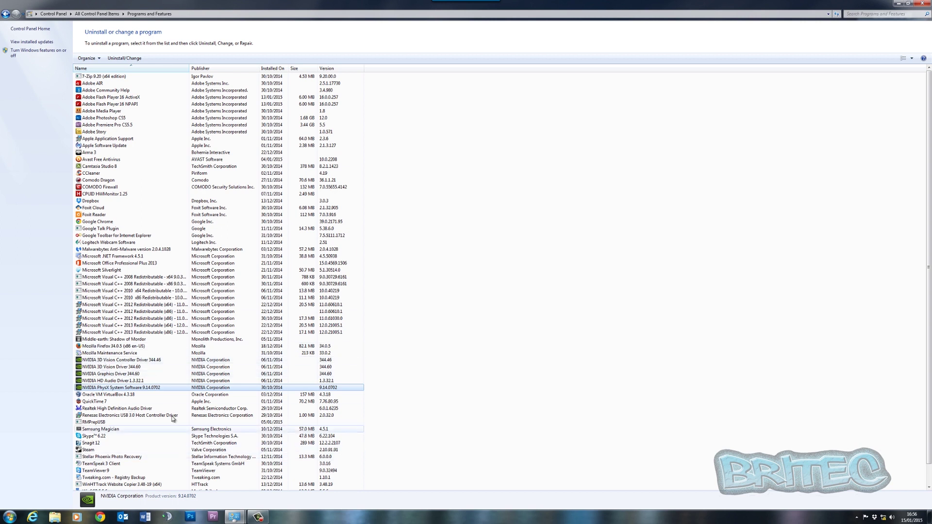
{"action": "left_click", "coordinate": [124, 57]}
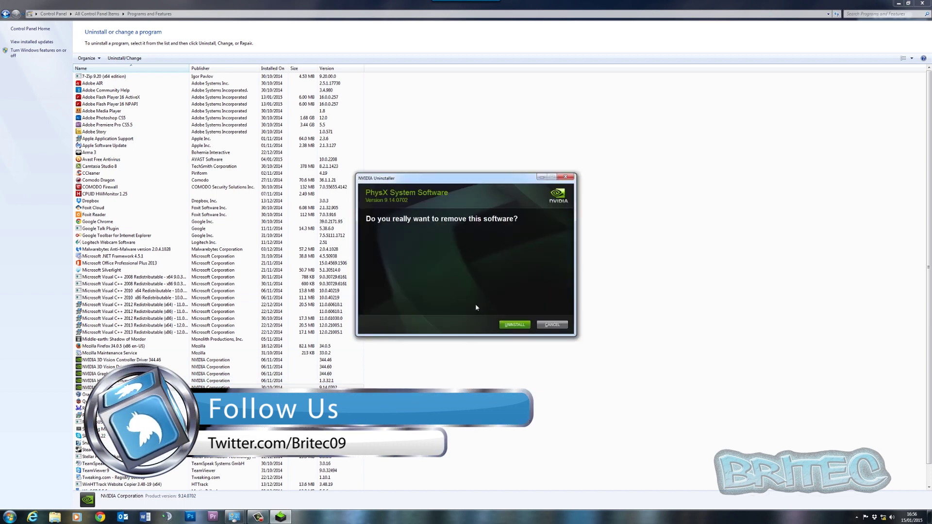
{"action": "left_click", "coordinate": [514, 324]}
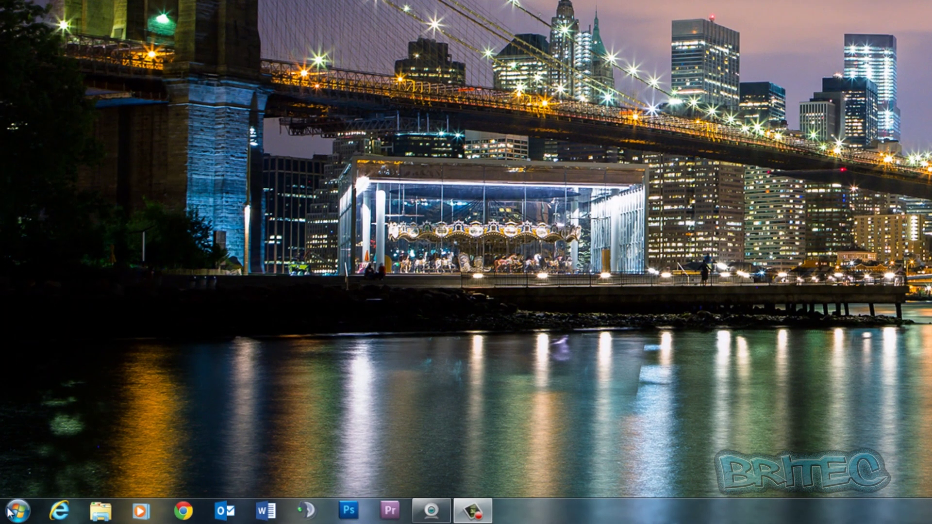
Step: Reopen Programs and Features and scroll the list to check for new MSI utilities and Intel drivers
{"action": "left_click", "coordinate": [8, 514]}
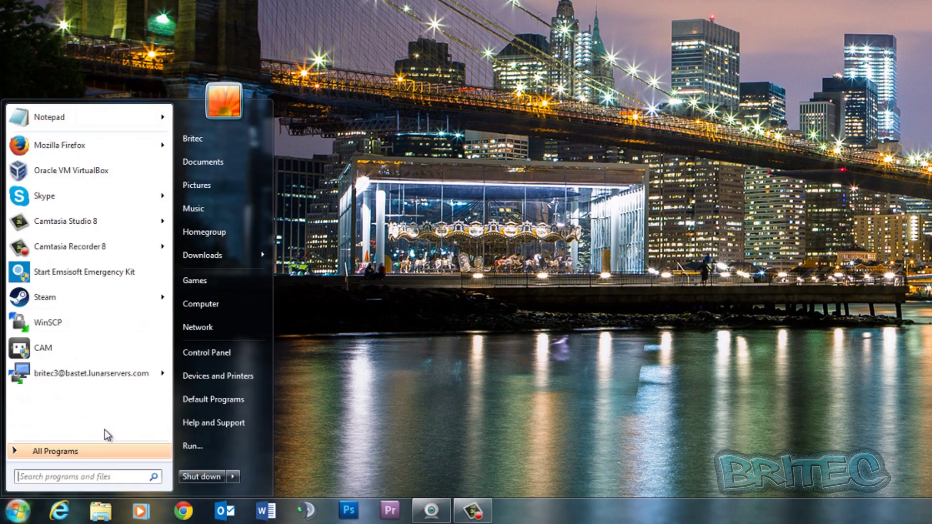
{"action": "left_click", "coordinate": [217, 354]}
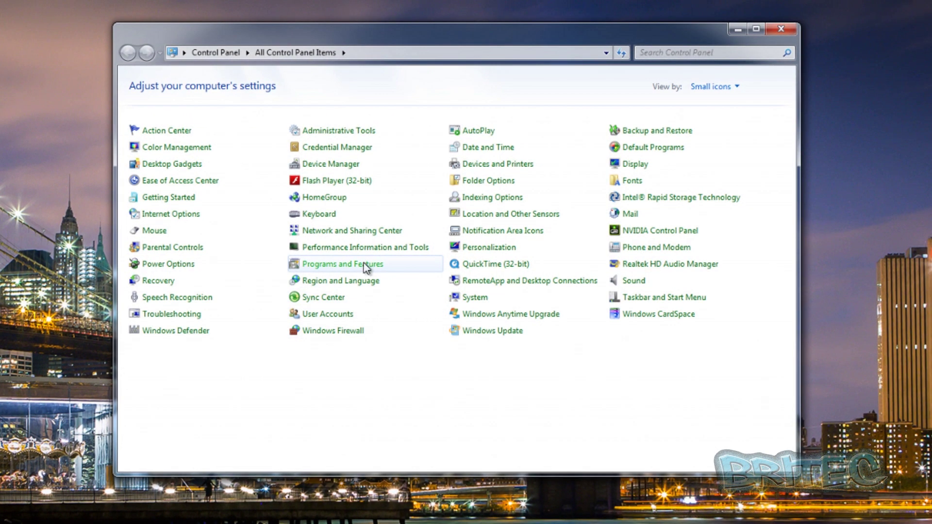
{"action": "left_click", "coordinate": [365, 267]}
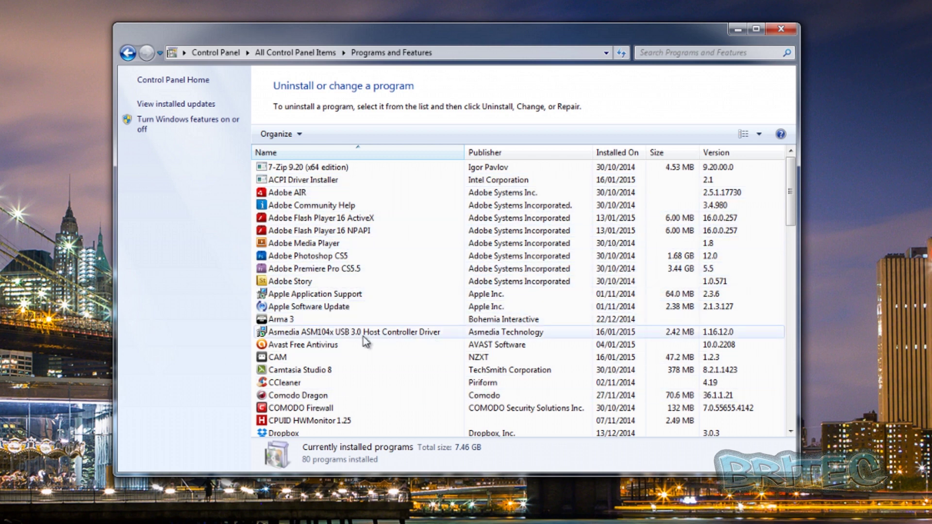
{"action": "scroll", "coordinate": [379, 338], "scroll_direction": "down", "scroll_amount": 4}
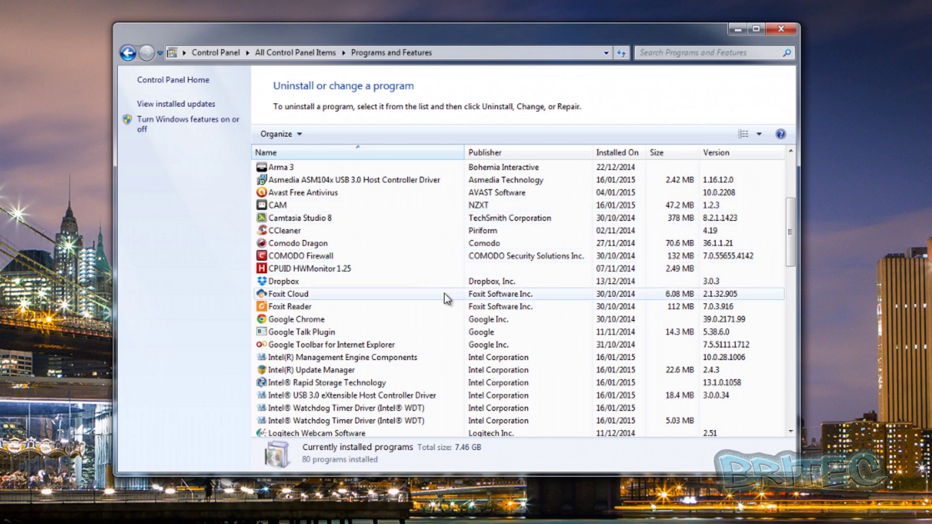
{"action": "scroll", "coordinate": [444, 298], "scroll_direction": "down", "scroll_amount": 5}
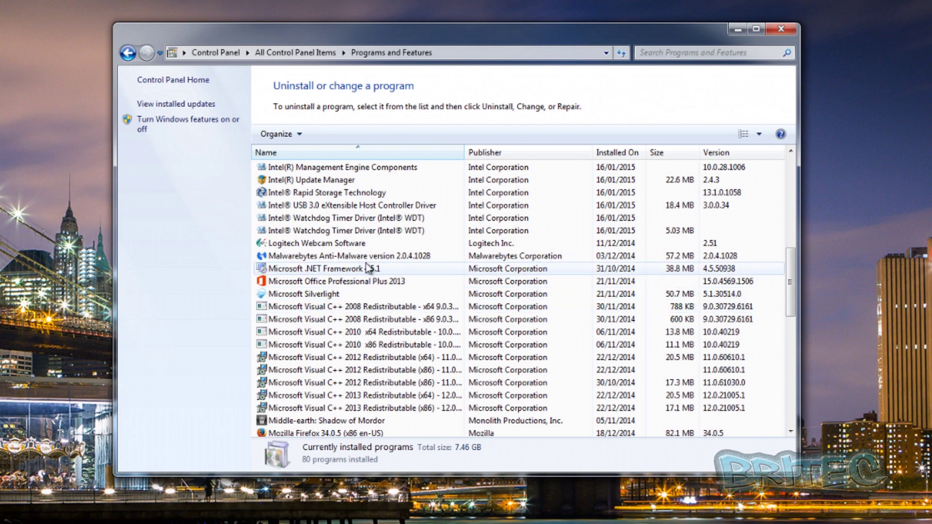
{"action": "scroll", "coordinate": [449, 314], "scroll_direction": "down", "scroll_amount": 3}
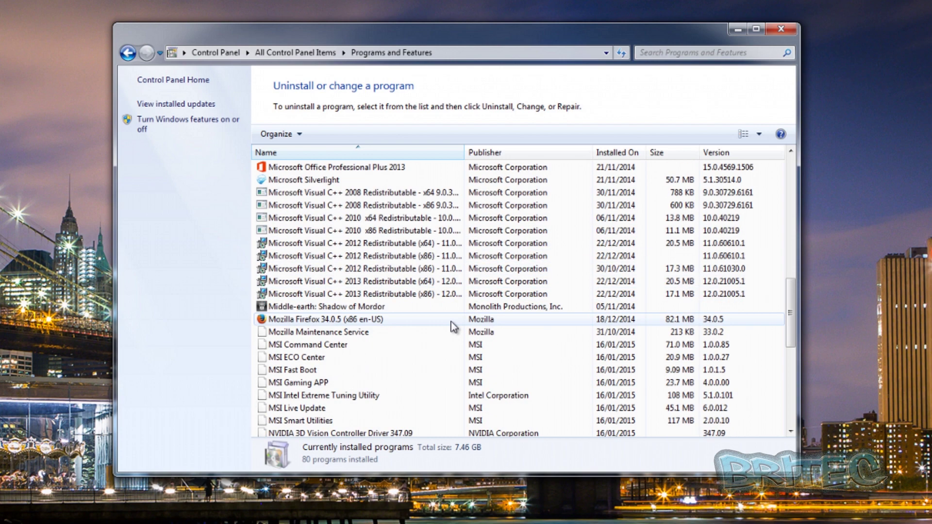
{"action": "scroll", "coordinate": [444, 325], "scroll_direction": "down", "scroll_amount": 3}
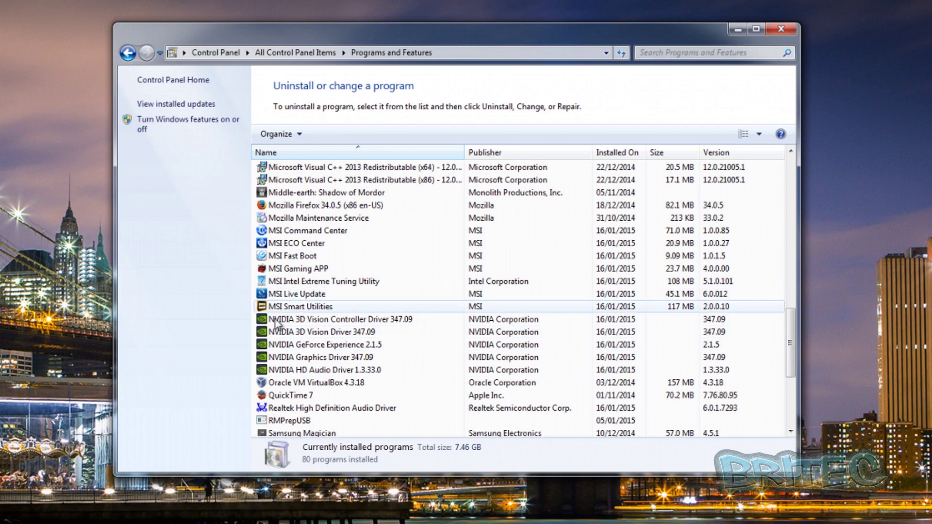
{"action": "scroll", "coordinate": [340, 374], "scroll_direction": "down", "scroll_amount": 5}
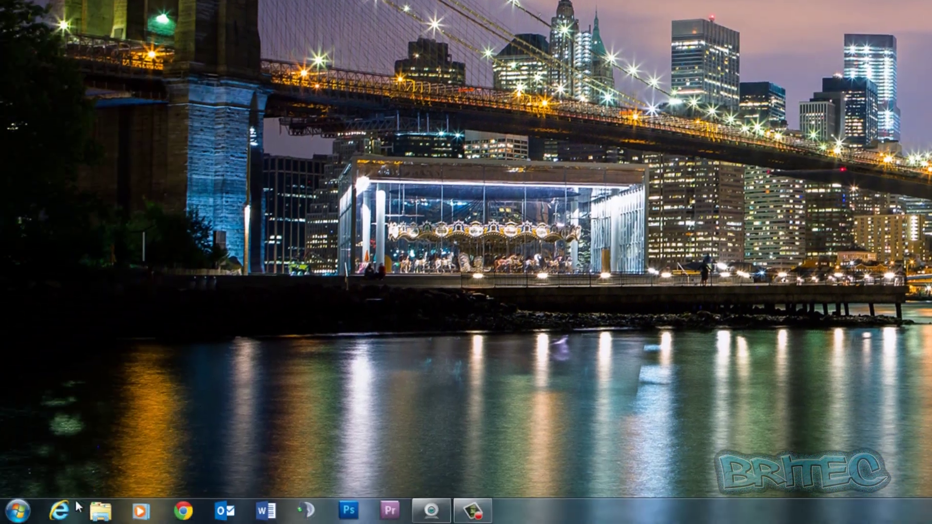
Step: Open Device Manager from the Computer's Properties page and move its window right
{"action": "left_click", "coordinate": [18, 511]}
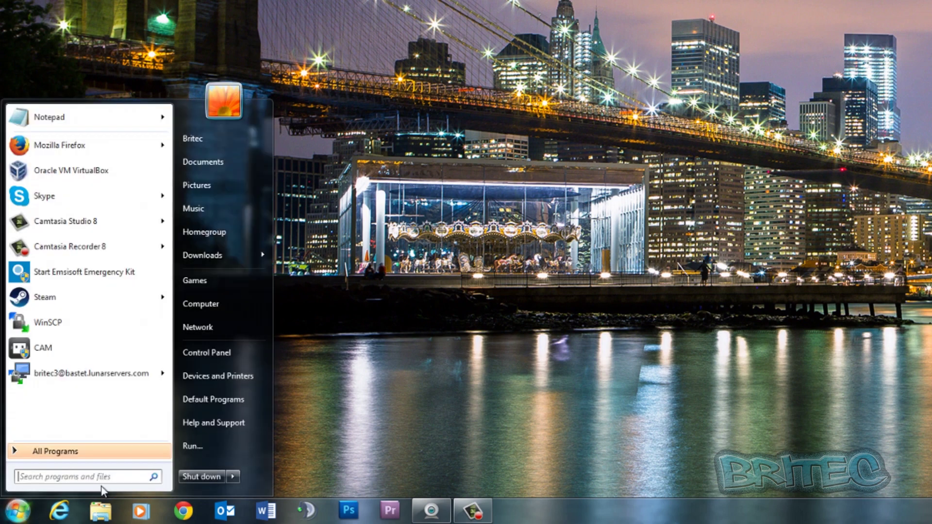
{"action": "right_click", "coordinate": [223, 304]}
{"action": "left_click", "coordinate": [263, 412]}
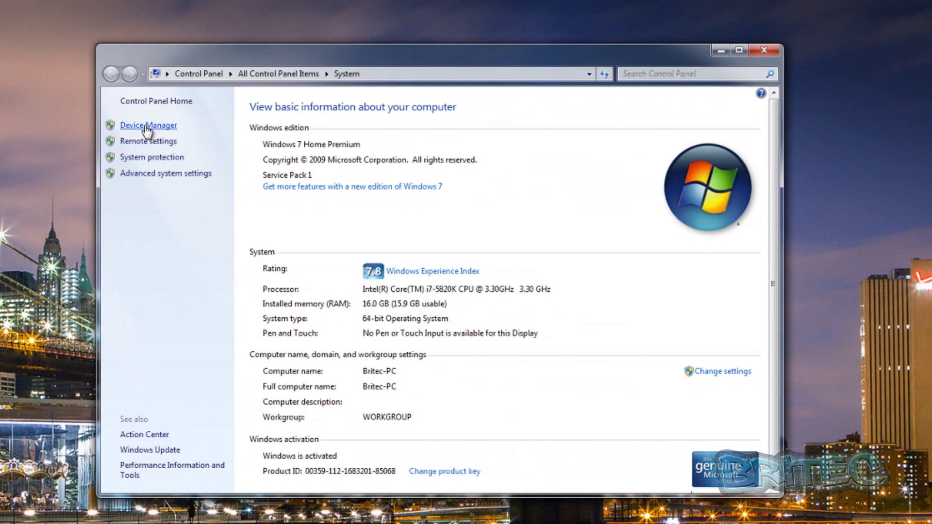
{"action": "left_click", "coordinate": [146, 127]}
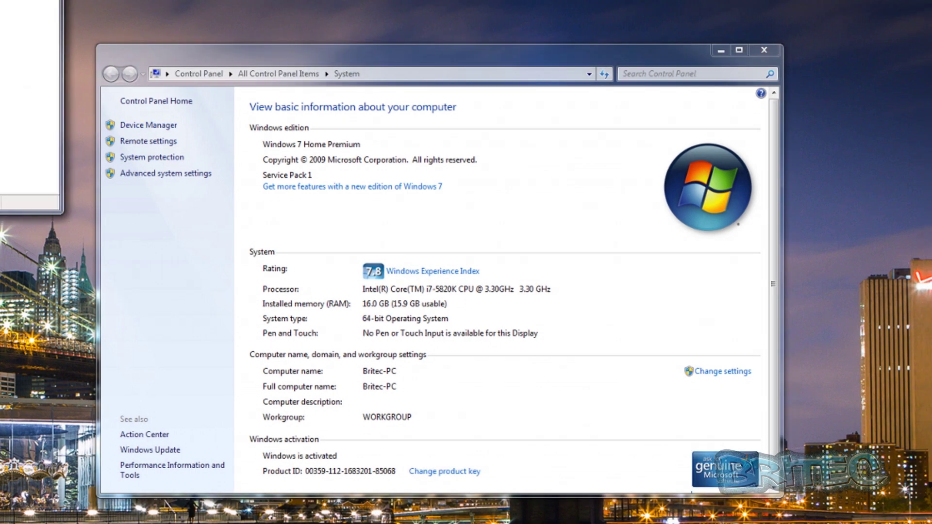
{"action": "left_click_drag", "start_coordinate": [333, 110], "coordinate": [392, 99]}
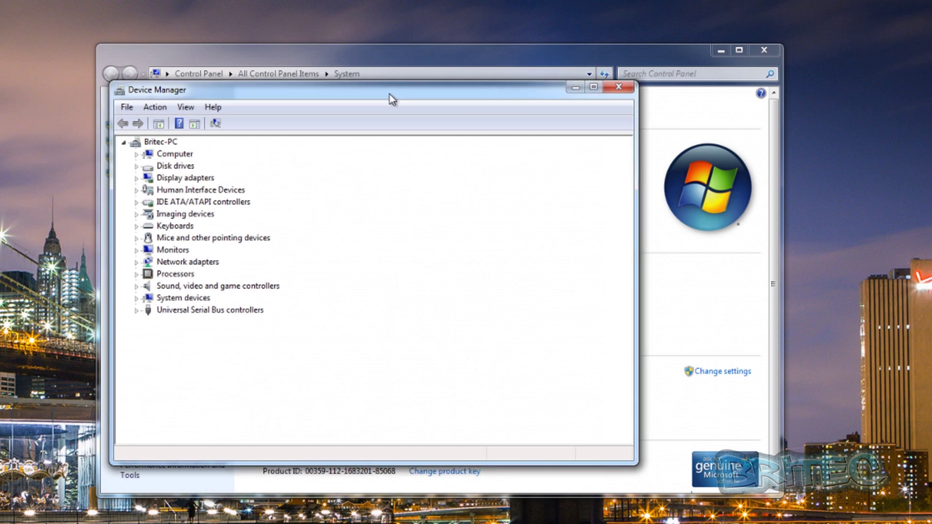
Step: Inspect Display adapters, System devices and USB controllers, then close Device Manager
{"action": "left_click", "coordinate": [136, 178]}
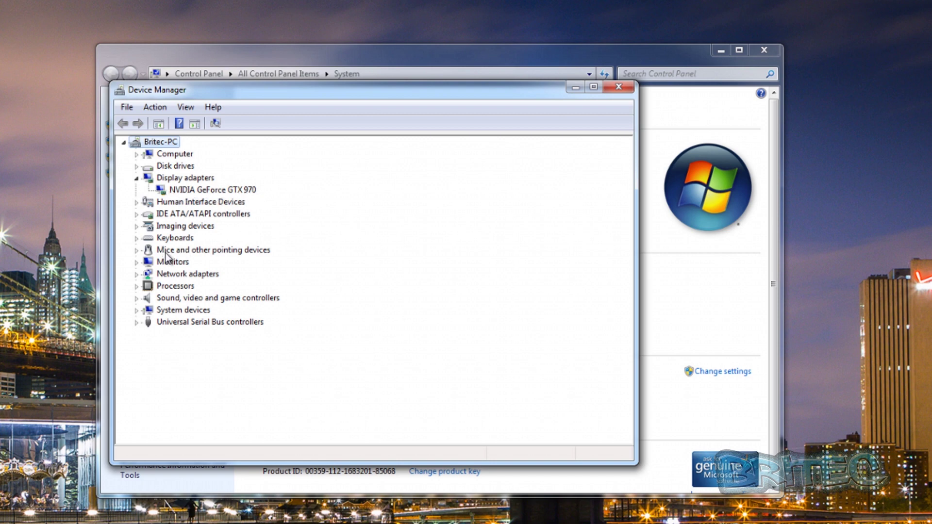
{"action": "left_click", "coordinate": [137, 311]}
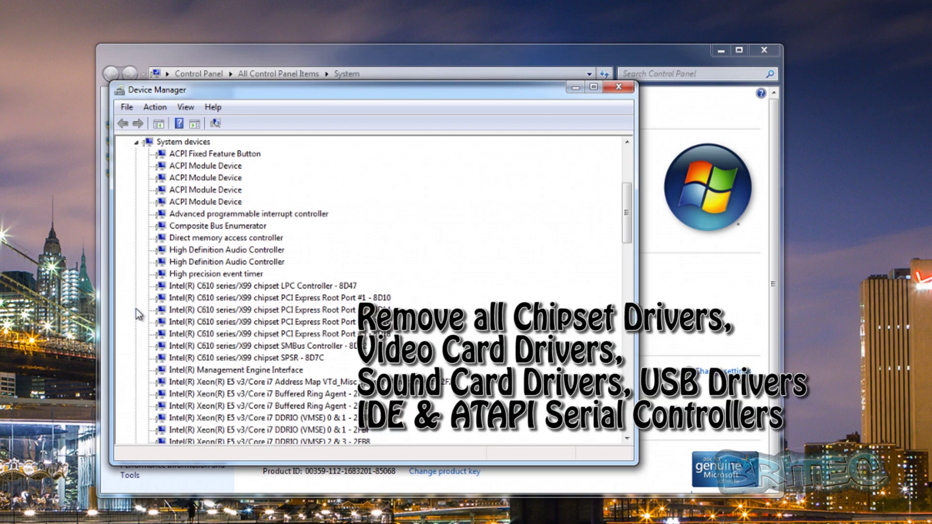
{"action": "left_click", "coordinate": [137, 142]}
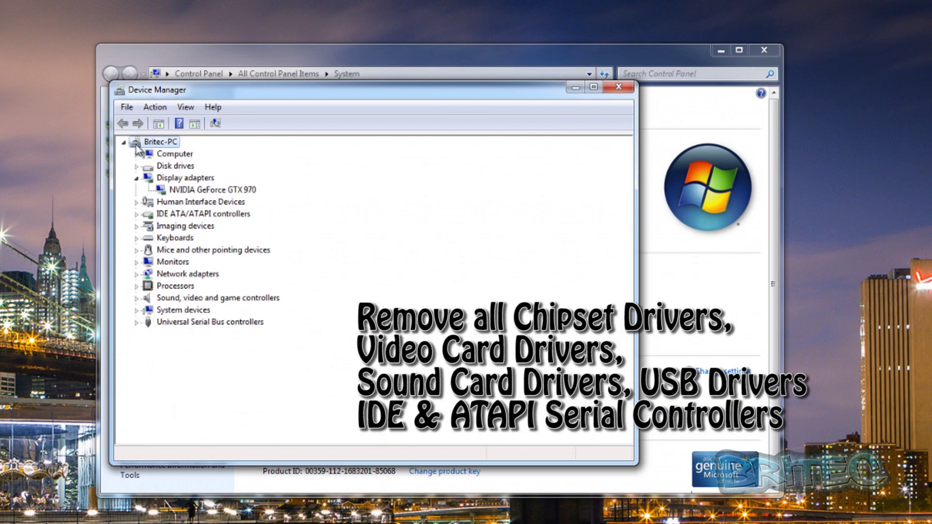
{"action": "left_click", "coordinate": [137, 323]}
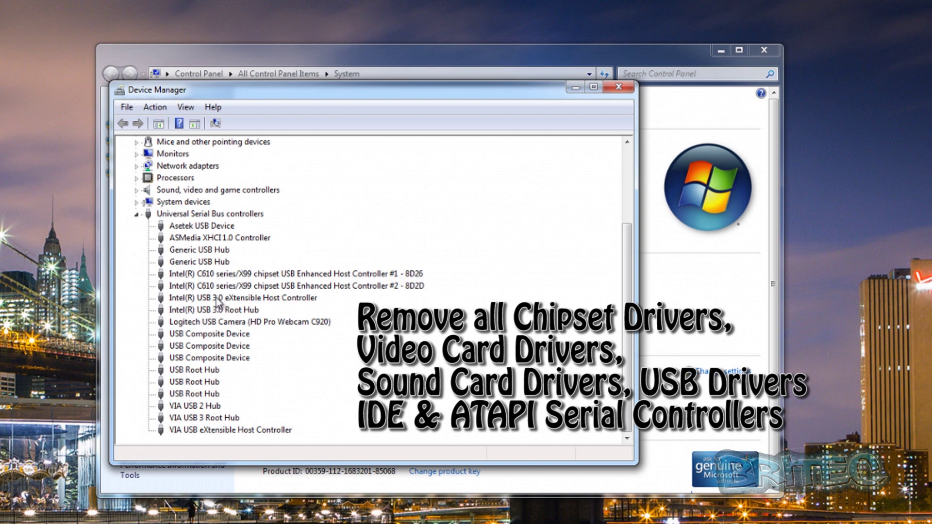
{"action": "left_click", "coordinate": [139, 214]}
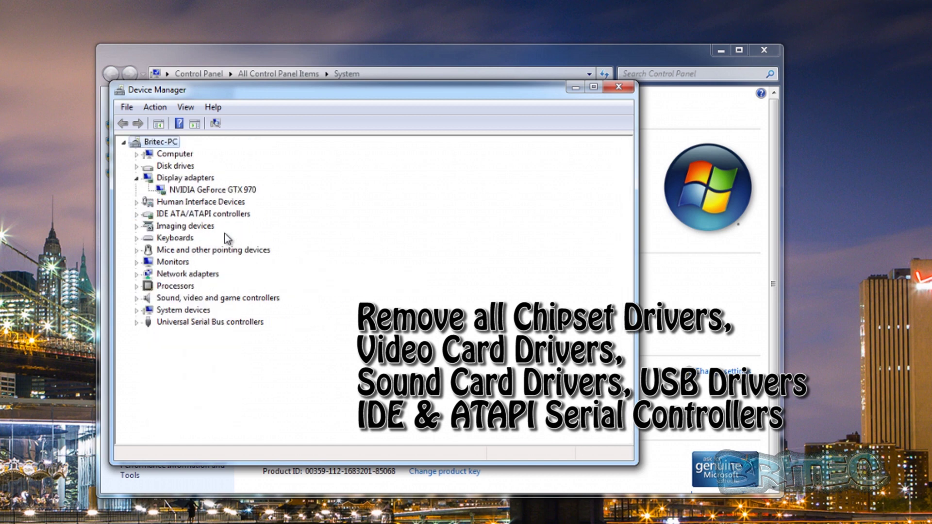
{"action": "left_click", "coordinate": [137, 179]}
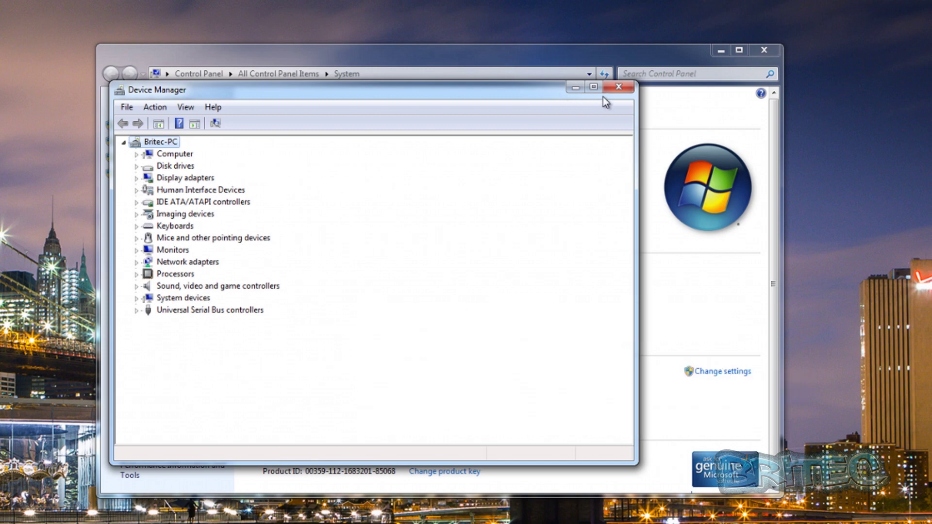
{"action": "left_click", "coordinate": [618, 90]}
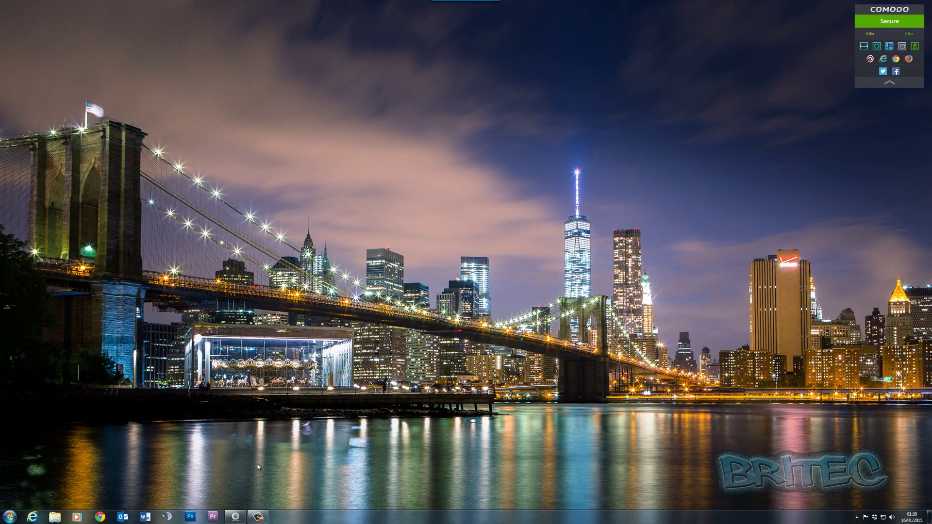
Step: Open the Computer window to view the four hard disk drives, then close it
{"action": "left_click", "coordinate": [8, 521]}
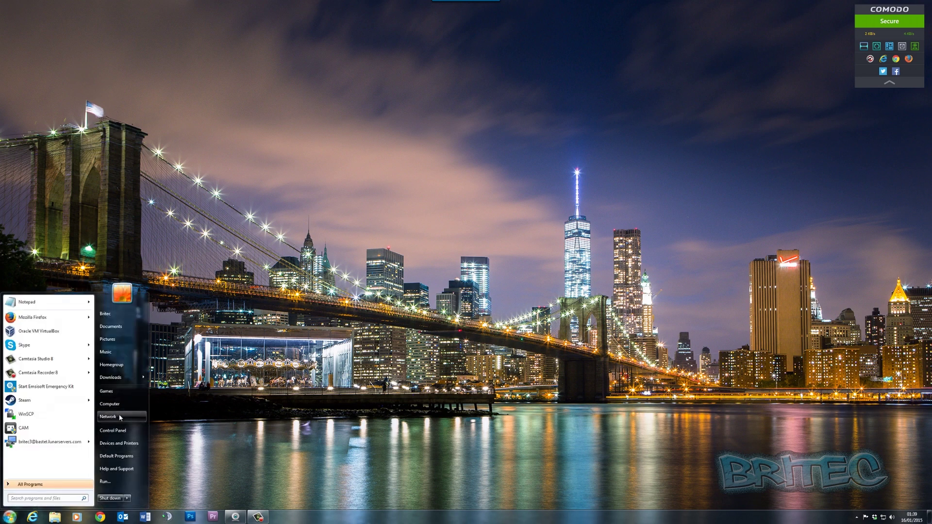
{"action": "left_click", "coordinate": [109, 404]}
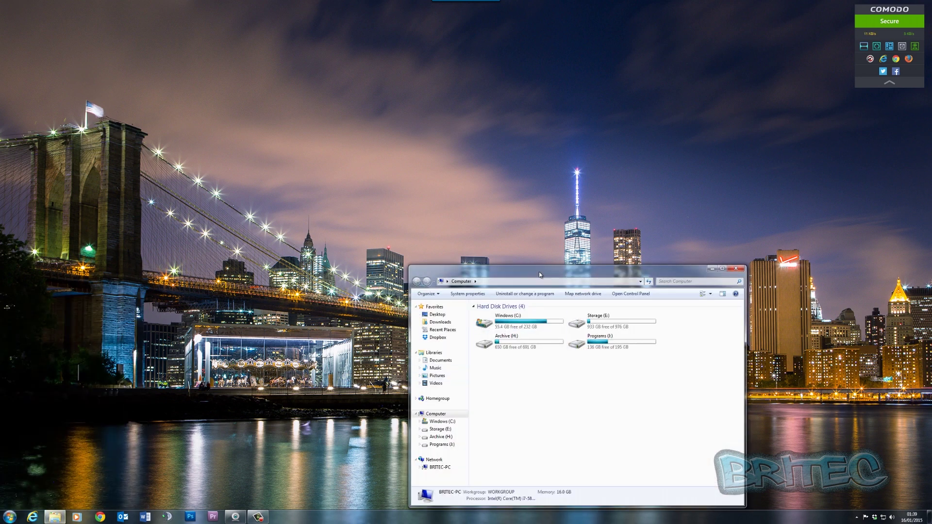
{"action": "left_click_drag", "start_coordinate": [540, 275], "coordinate": [420, 147]}
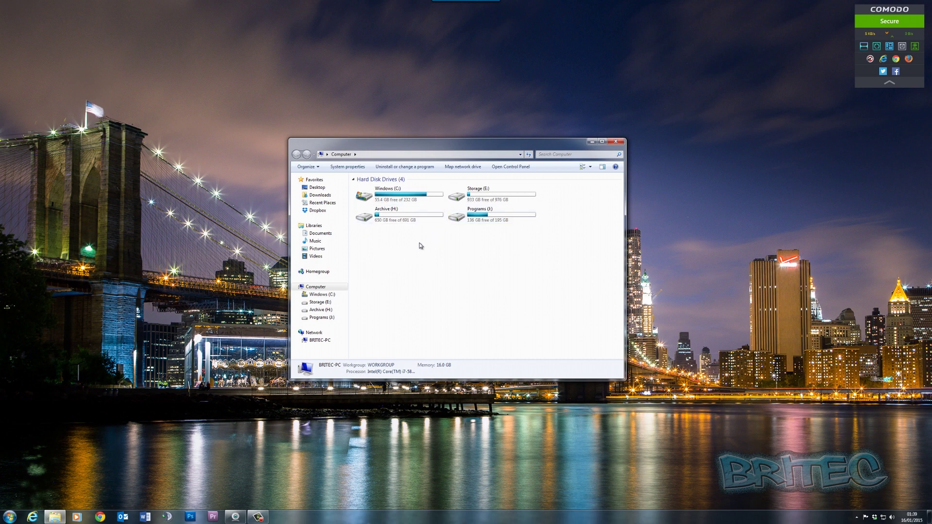
{"action": "left_click", "coordinate": [617, 142]}
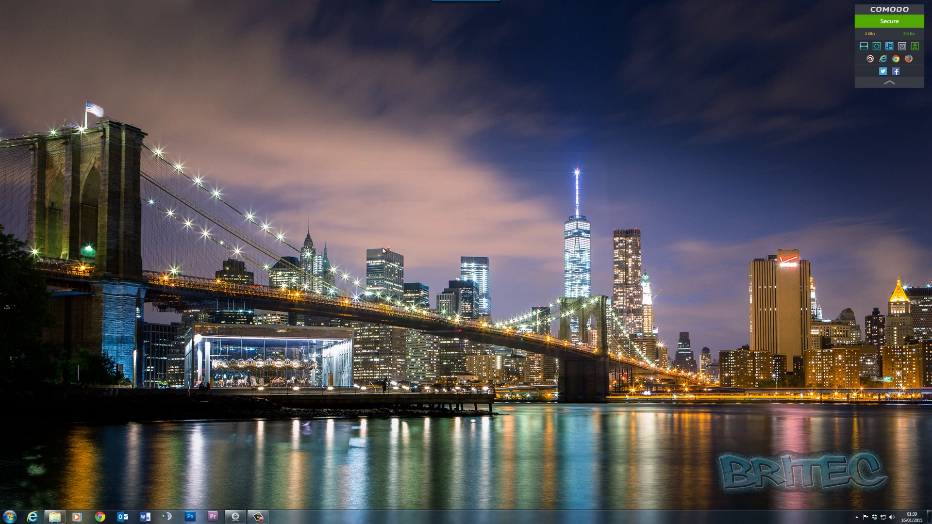